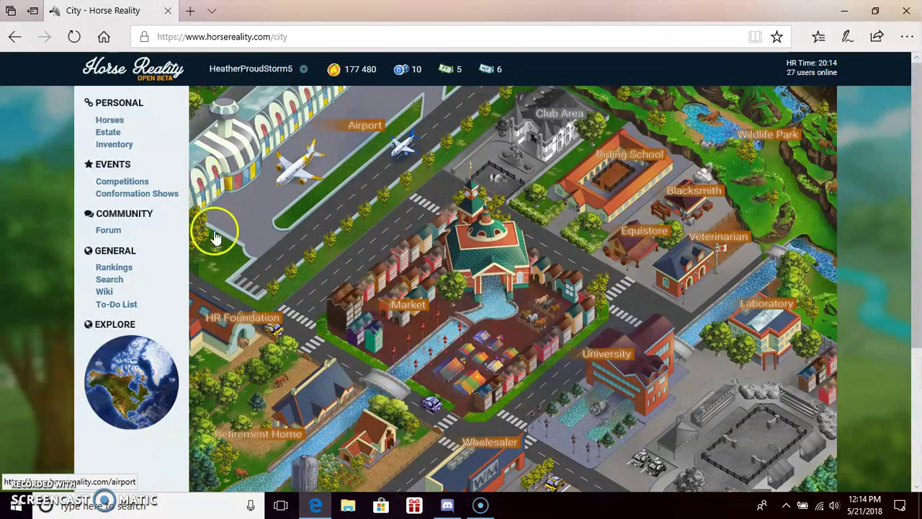
Open the North-America horse market from the city map
{"action": "left_click", "coordinate": [427, 269]}
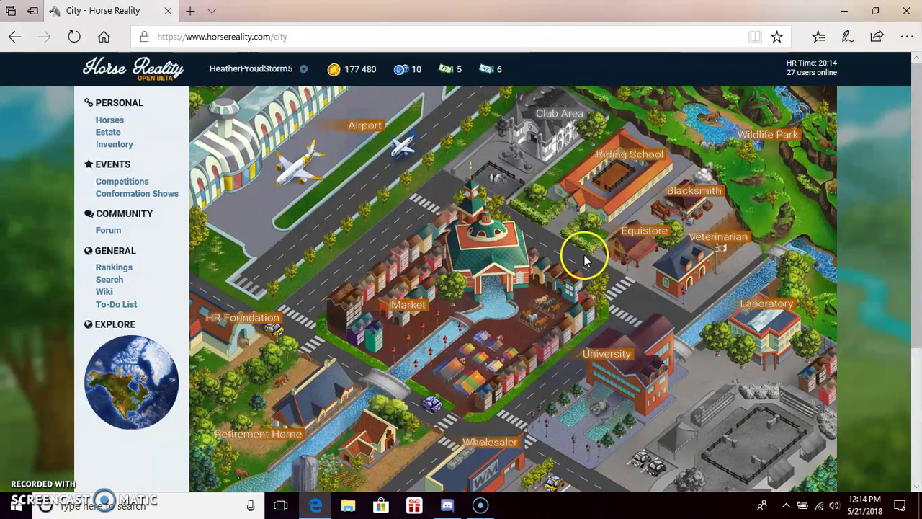
{"action": "left_click", "coordinate": [455, 291]}
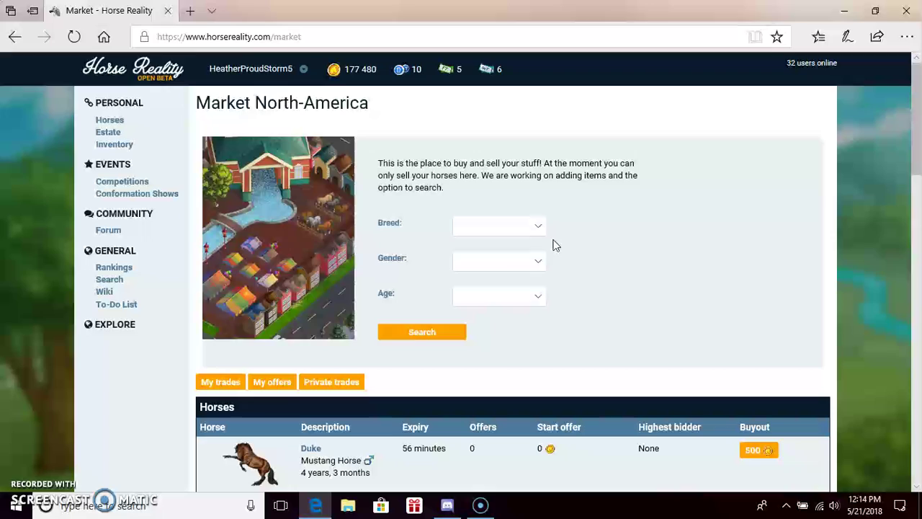
{"action": "scroll", "coordinate": [556, 177], "scroll_direction": "down", "scroll_amount": 3}
{"action": "scroll", "coordinate": [556, 179], "scroll_direction": "down", "scroll_amount": 4}
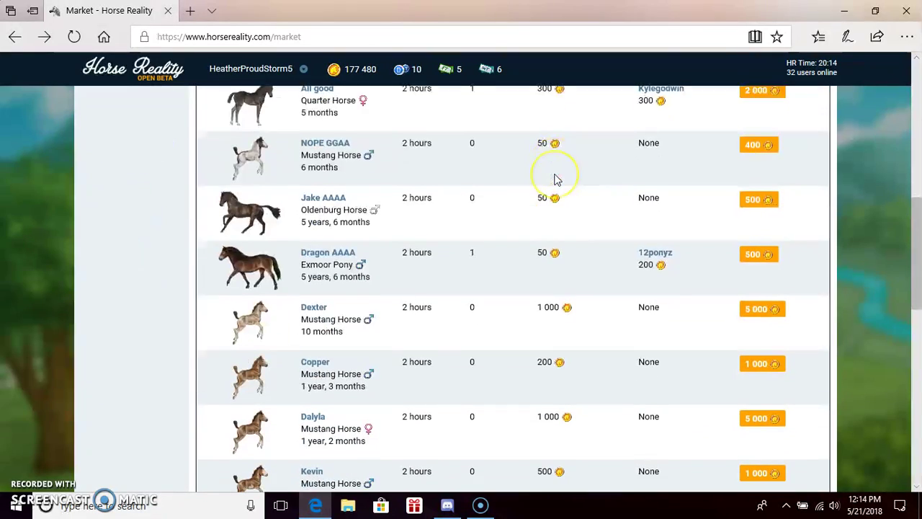
{"action": "scroll", "coordinate": [557, 180], "scroll_direction": "down", "scroll_amount": 3}
{"action": "scroll", "coordinate": [557, 179], "scroll_direction": "down", "scroll_amount": 2}
{"action": "scroll", "coordinate": [557, 179], "scroll_direction": "down", "scroll_amount": 1}
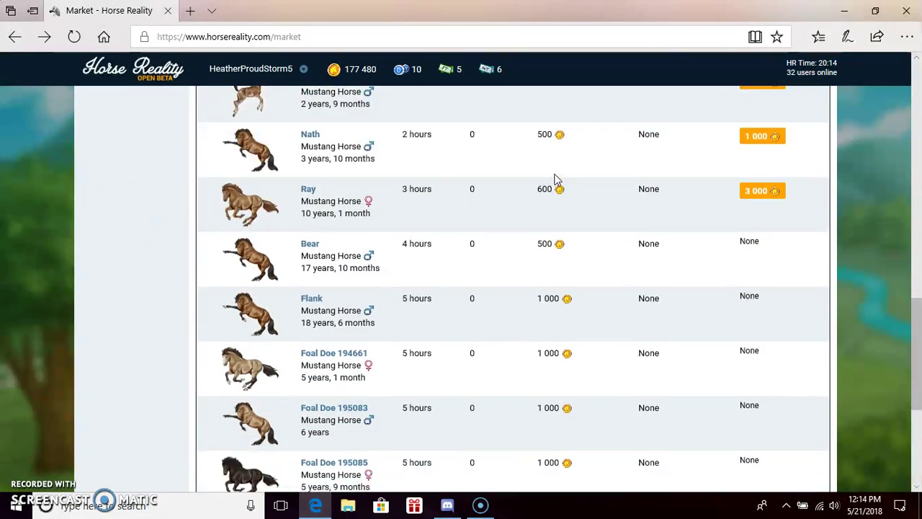
{"action": "scroll", "coordinate": [556, 179], "scroll_direction": "down", "scroll_amount": 2}
{"action": "scroll", "coordinate": [557, 178], "scroll_direction": "down", "scroll_amount": 1}
{"action": "scroll", "coordinate": [556, 179], "scroll_direction": "up", "scroll_amount": 3}
{"action": "scroll", "coordinate": [556, 178], "scroll_direction": "up", "scroll_amount": 5}
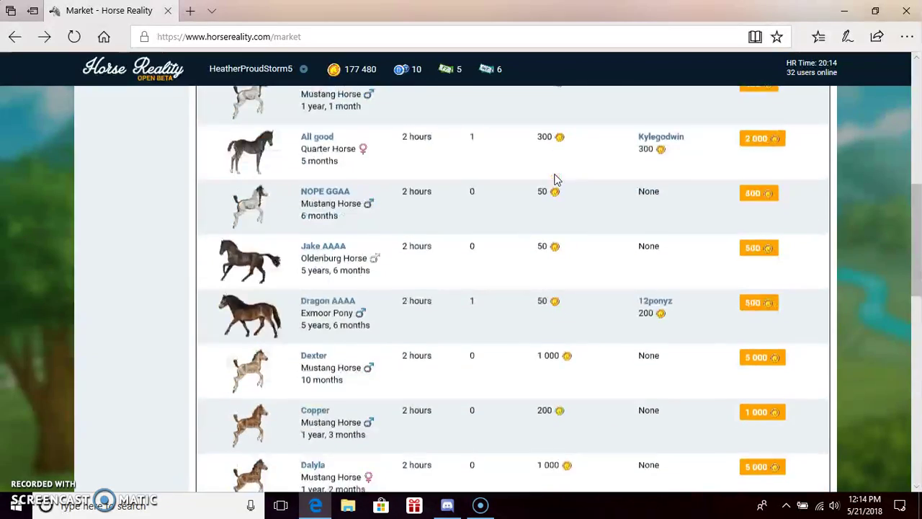
{"action": "scroll", "coordinate": [556, 179], "scroll_direction": "up", "scroll_amount": 3}
{"action": "scroll", "coordinate": [556, 179], "scroll_direction": "up", "scroll_amount": 2}
Search the market for adult Akhal-Teke mares
{"action": "left_click", "coordinate": [511, 223]}
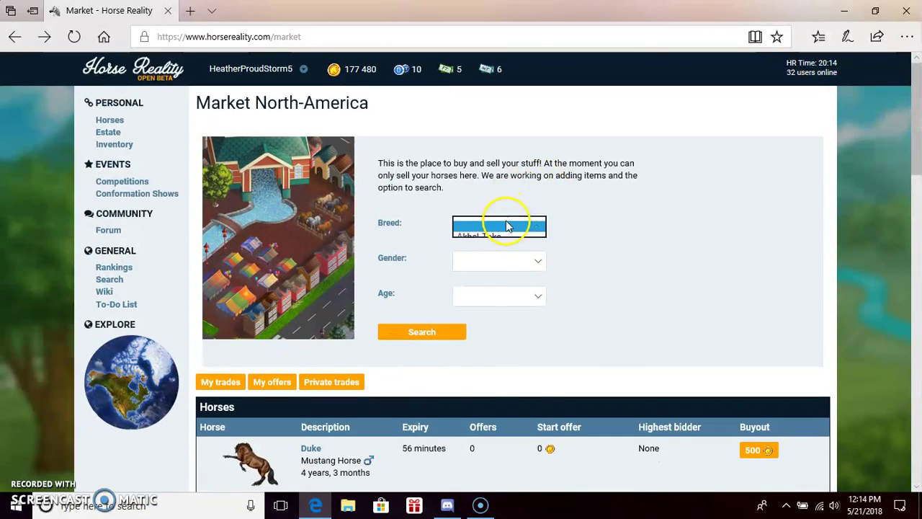
{"action": "left_click", "coordinate": [497, 238]}
{"action": "left_click", "coordinate": [494, 258]}
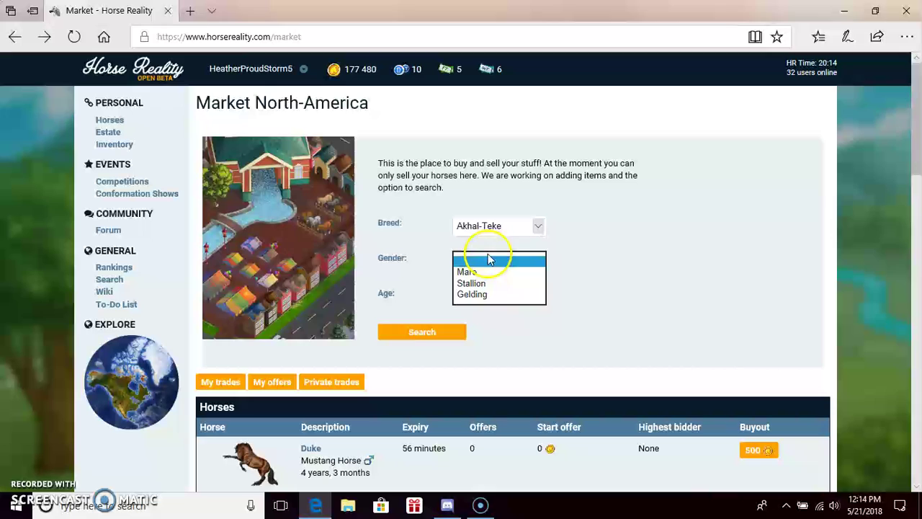
{"action": "left_click", "coordinate": [467, 272]}
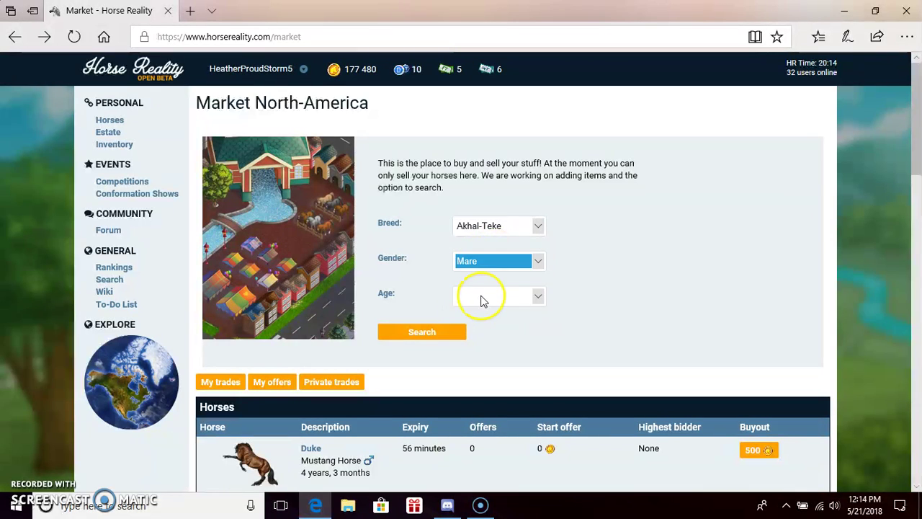
{"action": "left_click", "coordinate": [499, 293]}
{"action": "left_click", "coordinate": [468, 306]}
{"action": "left_click", "coordinate": [450, 333]}
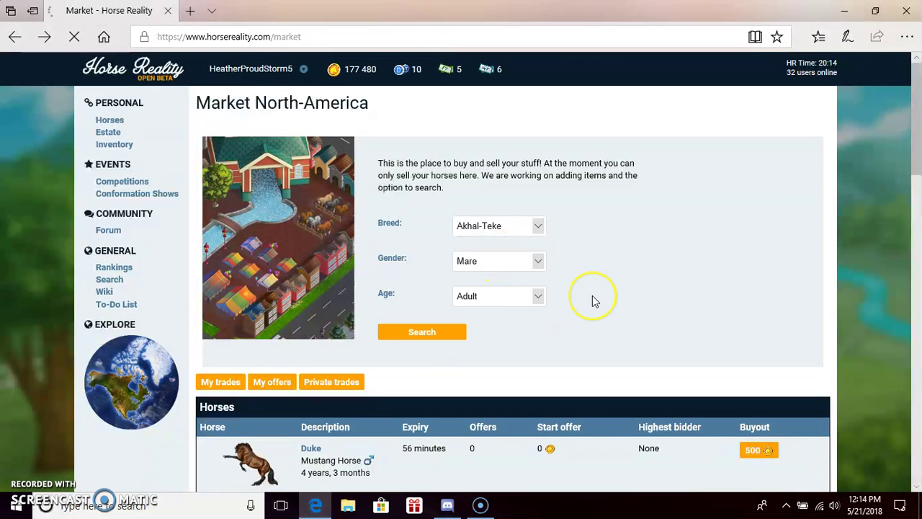
Change the age filter to Foal and search again for Akhal-Teke mare foals
{"action": "left_click", "coordinate": [544, 301]}
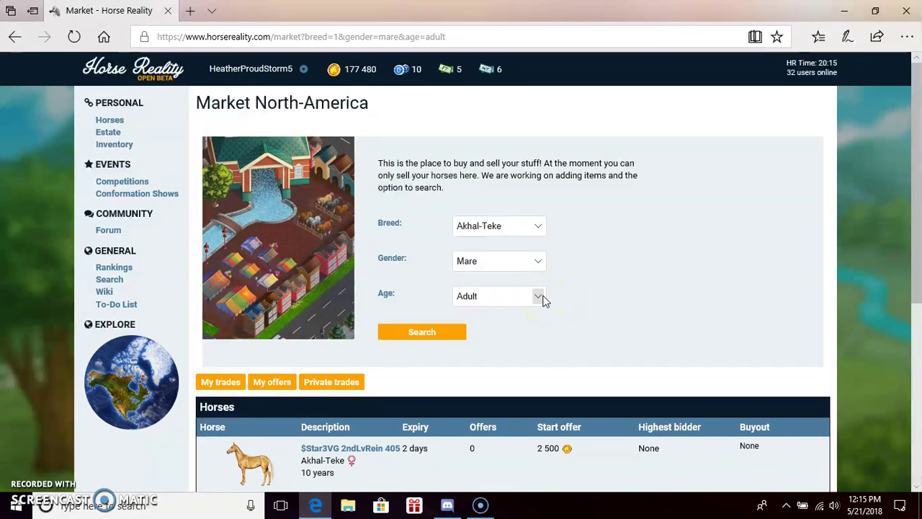
{"action": "scroll", "coordinate": [544, 301], "scroll_direction": "down", "scroll_amount": 2}
{"action": "scroll", "coordinate": [548, 288], "scroll_direction": "down", "scroll_amount": 2}
{"action": "scroll", "coordinate": [547, 289], "scroll_direction": "up", "scroll_amount": 2}
{"action": "left_click", "coordinate": [521, 203]}
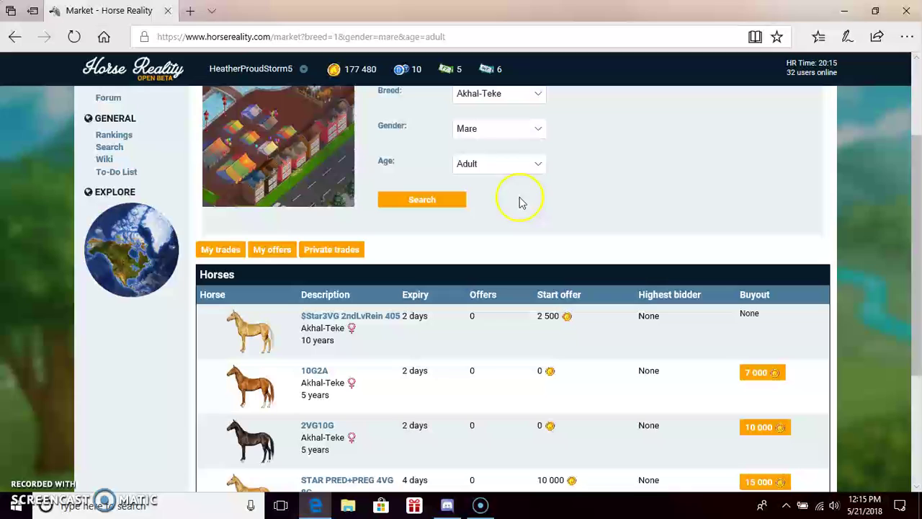
{"action": "left_click", "coordinate": [521, 166]}
{"action": "left_click", "coordinate": [515, 176]}
{"action": "left_click", "coordinate": [442, 201]}
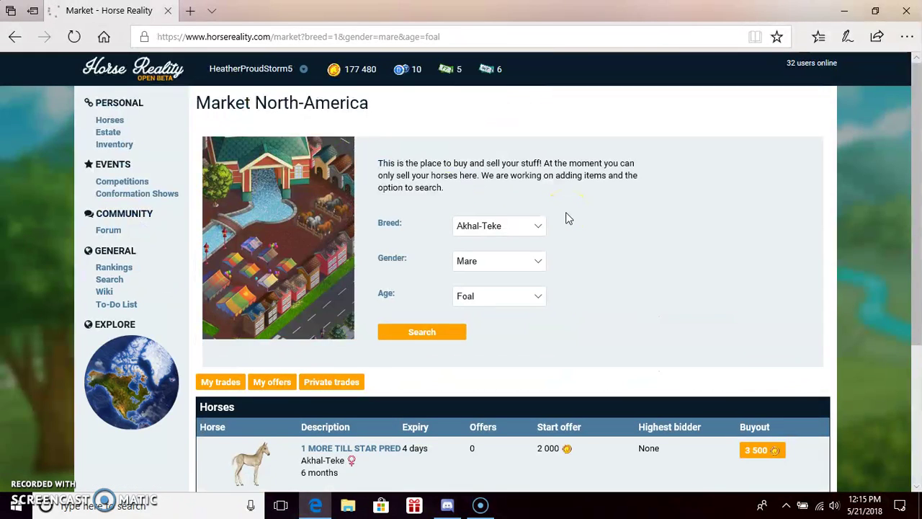
{"action": "scroll", "coordinate": [567, 216], "scroll_direction": "down", "scroll_amount": 2}
{"action": "scroll", "coordinate": [567, 216], "scroll_direction": "down", "scroll_amount": 1}
{"action": "scroll", "coordinate": [566, 216], "scroll_direction": "up", "scroll_amount": 1}
{"action": "left_click", "coordinate": [561, 228]}
{"action": "scroll", "coordinate": [560, 227], "scroll_direction": "up", "scroll_amount": 2}
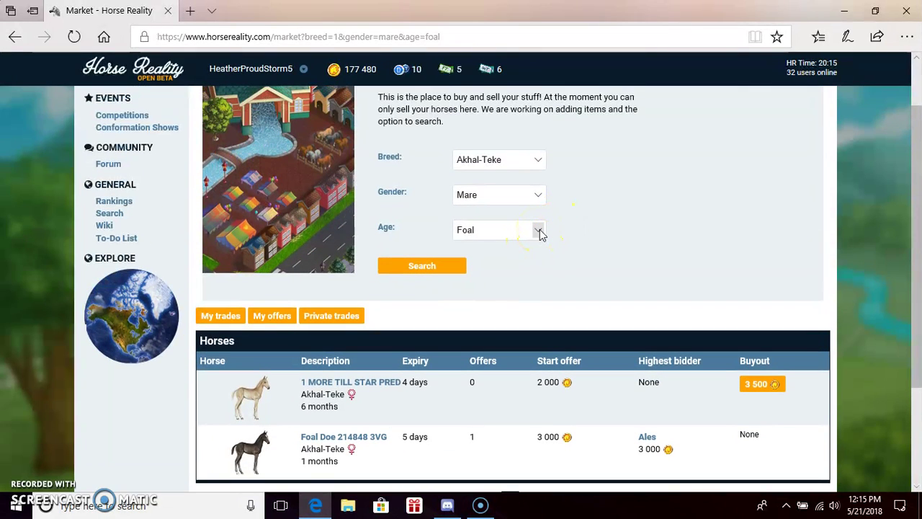
{"action": "scroll", "coordinate": [540, 234], "scroll_direction": "up", "scroll_amount": 1}
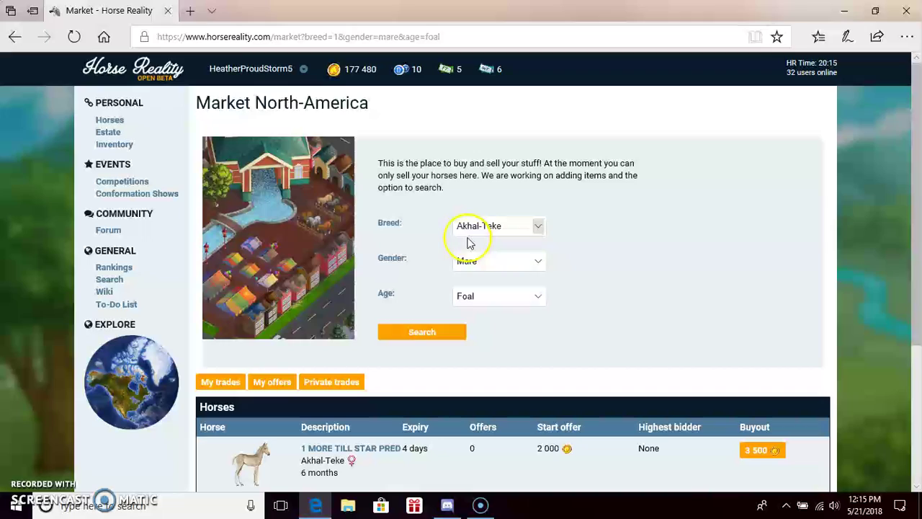
Return to the city map and open the HR Foundation breeder's Akhal-Teke foal listings
{"action": "left_click", "coordinate": [129, 381]}
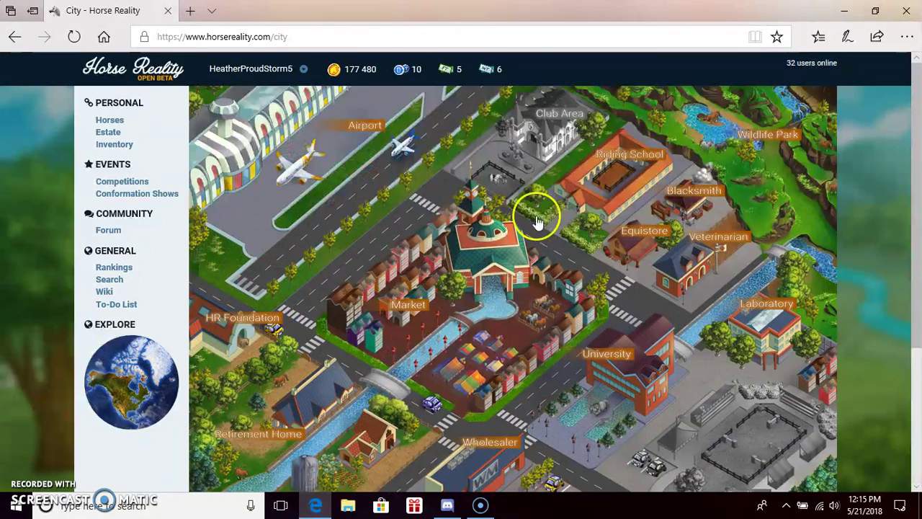
{"action": "scroll", "coordinate": [468, 245], "scroll_direction": "down", "scroll_amount": 1}
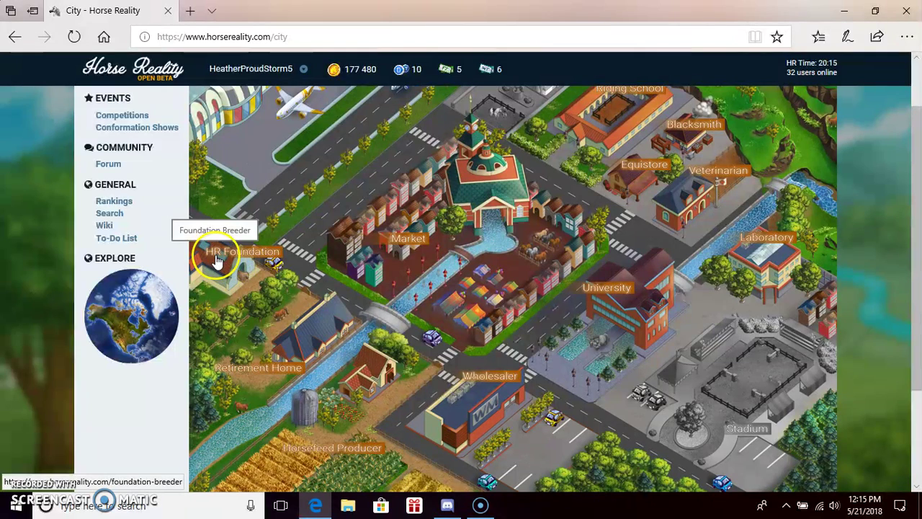
{"action": "left_click", "coordinate": [212, 258]}
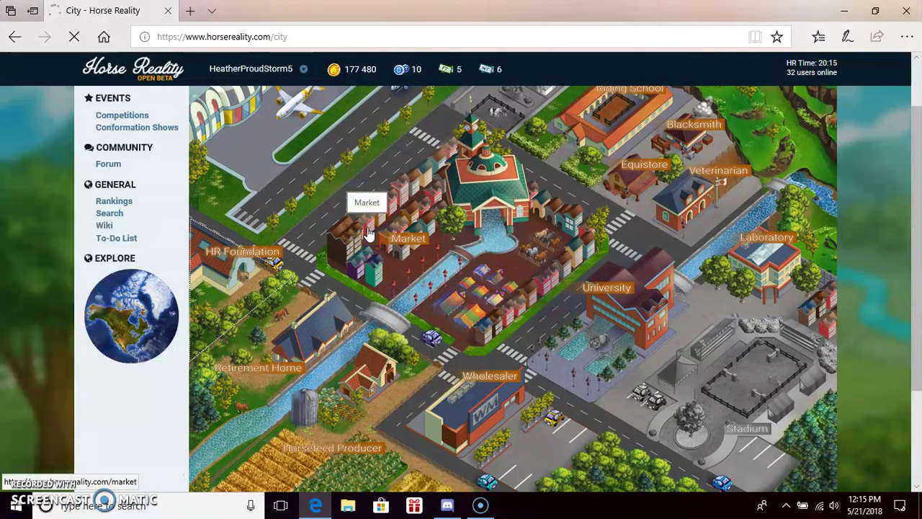
{"action": "left_click", "coordinate": [388, 214]}
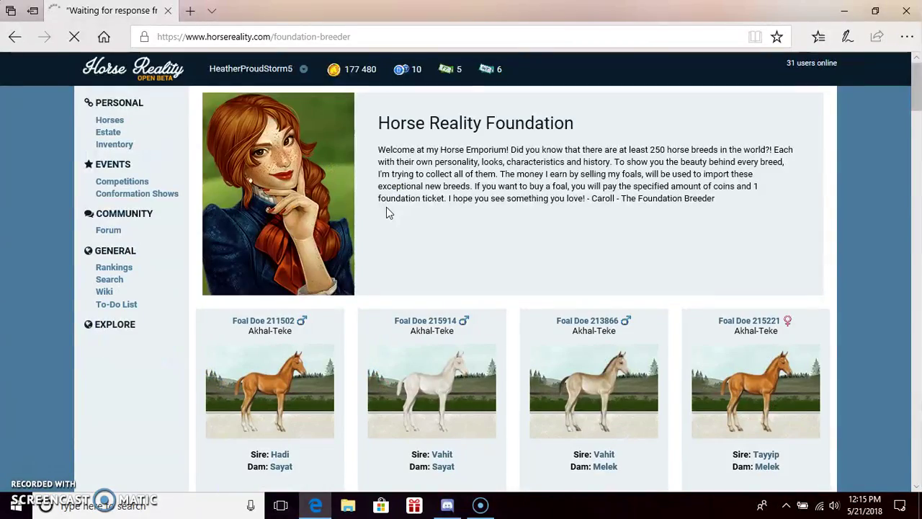
{"action": "left_click", "coordinate": [353, 243]}
{"action": "scroll", "coordinate": [364, 251], "scroll_direction": "down", "scroll_amount": 2}
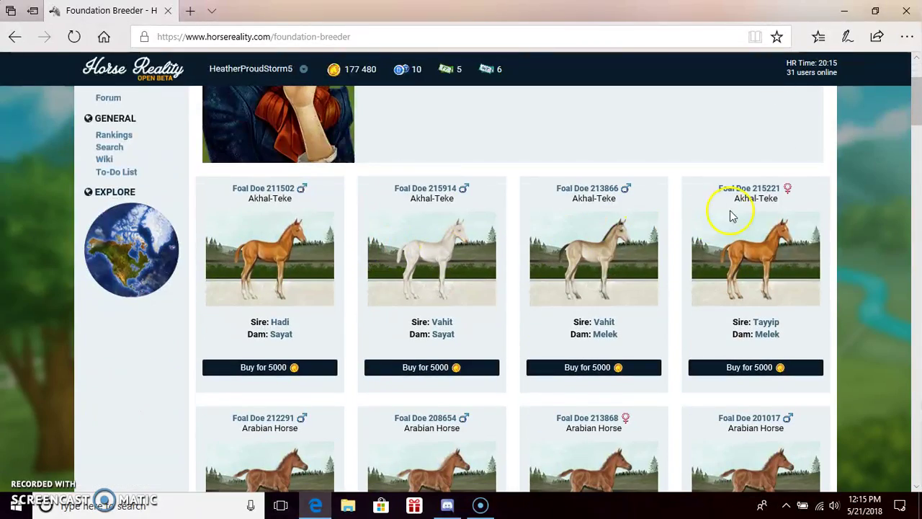
{"action": "scroll", "coordinate": [782, 226], "scroll_direction": "down", "scroll_amount": 3}
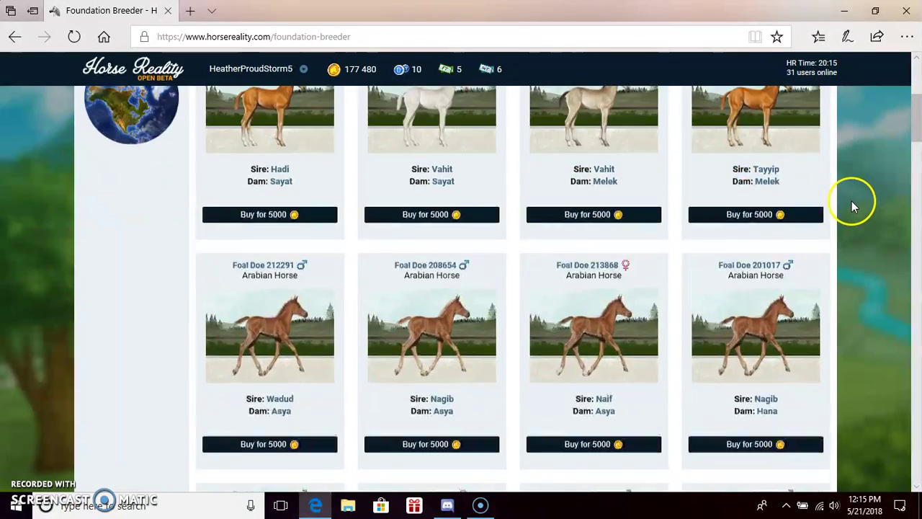
{"action": "scroll", "coordinate": [853, 207], "scroll_direction": "up", "scroll_amount": 2}
{"action": "scroll", "coordinate": [853, 207], "scroll_direction": "down", "scroll_amount": 3}
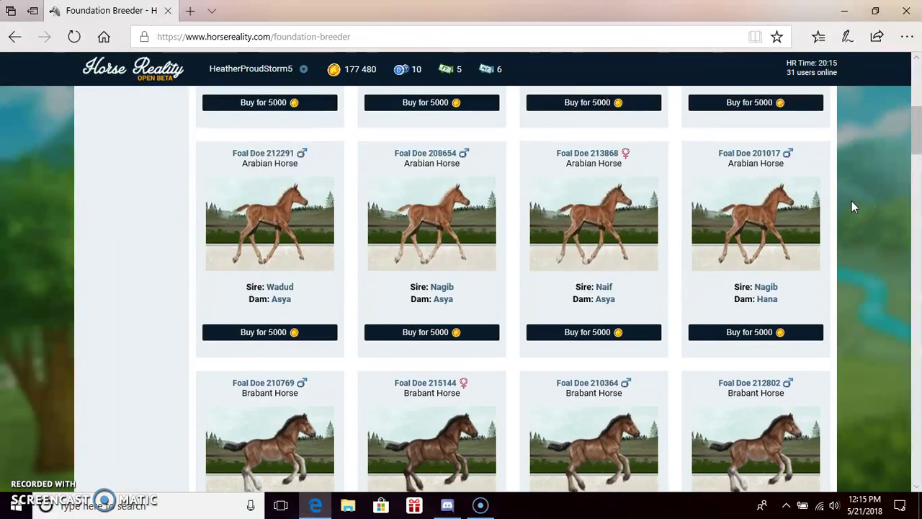
{"action": "scroll", "coordinate": [851, 207], "scroll_direction": "down", "scroll_amount": 3}
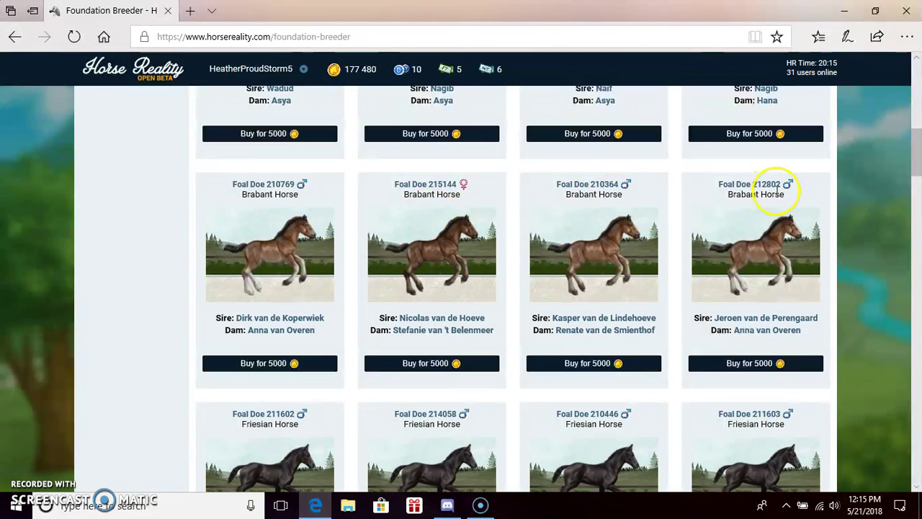
{"action": "scroll", "coordinate": [768, 185], "scroll_direction": "down", "scroll_amount": 2}
{"action": "scroll", "coordinate": [776, 193], "scroll_direction": "down", "scroll_amount": 1}
{"action": "scroll", "coordinate": [776, 195], "scroll_direction": "down", "scroll_amount": 2}
{"action": "scroll", "coordinate": [778, 196], "scroll_direction": "down", "scroll_amount": 2}
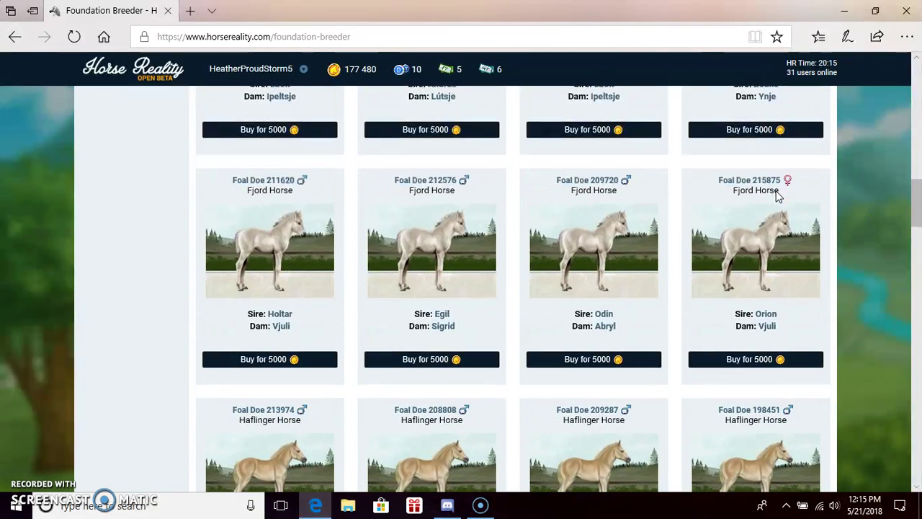
{"action": "scroll", "coordinate": [777, 194], "scroll_direction": "down", "scroll_amount": 2}
{"action": "scroll", "coordinate": [777, 195], "scroll_direction": "down", "scroll_amount": 1}
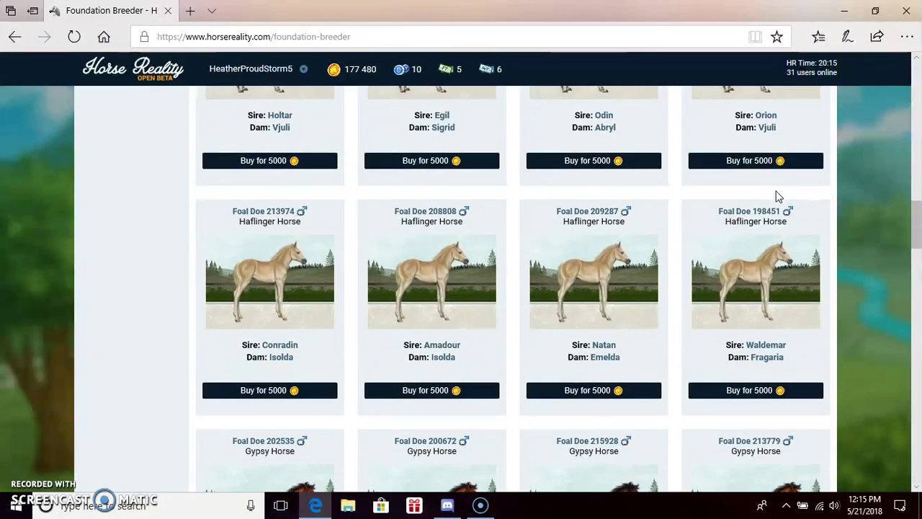
{"action": "scroll", "coordinate": [778, 196], "scroll_direction": "down", "scroll_amount": 2}
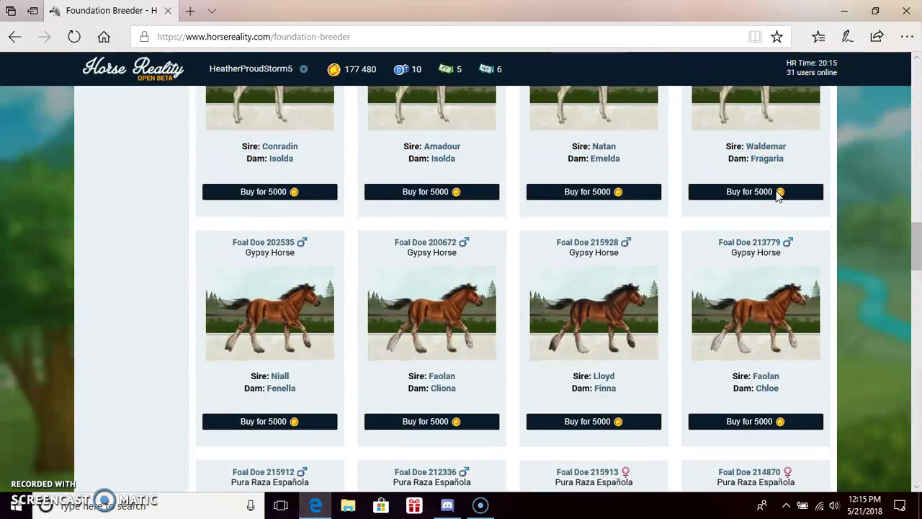
{"action": "scroll", "coordinate": [778, 195], "scroll_direction": "down", "scroll_amount": 2}
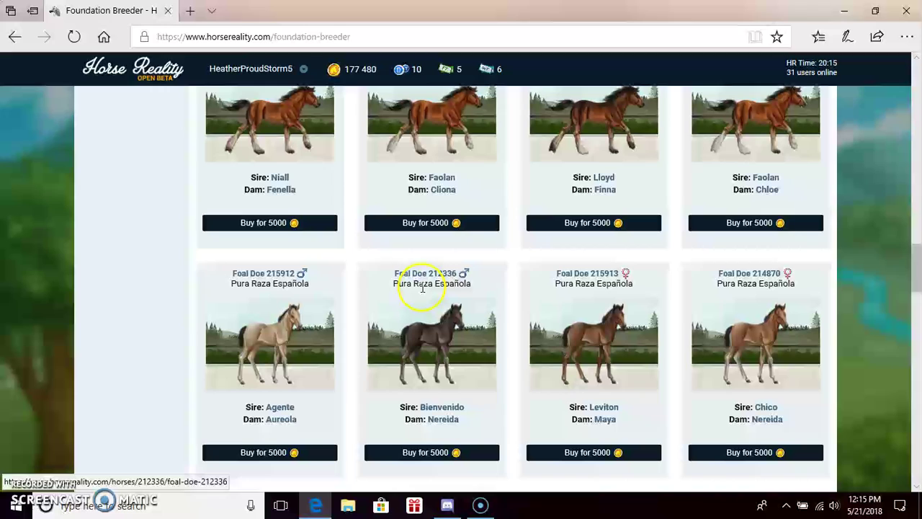
{"action": "left_click", "coordinate": [423, 288]}
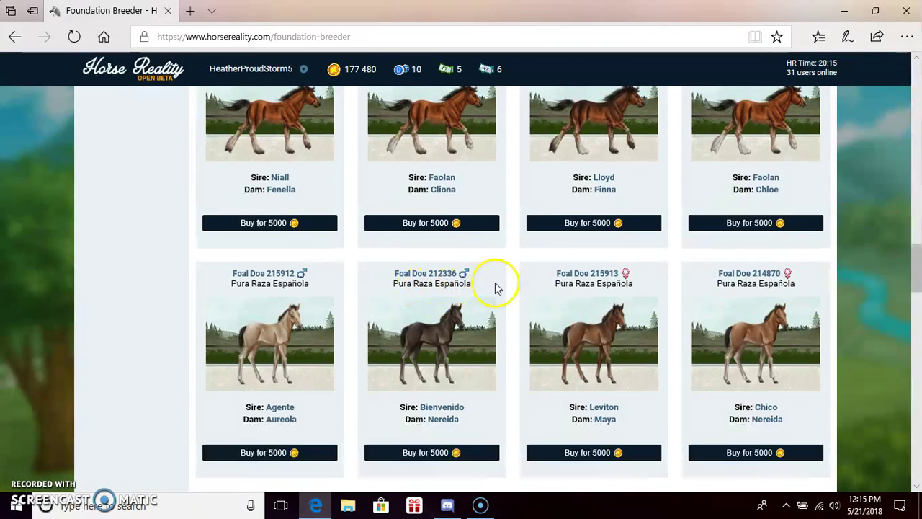
{"action": "scroll", "coordinate": [529, 290], "scroll_direction": "down", "scroll_amount": 3}
{"action": "scroll", "coordinate": [527, 294], "scroll_direction": "down", "scroll_amount": 1}
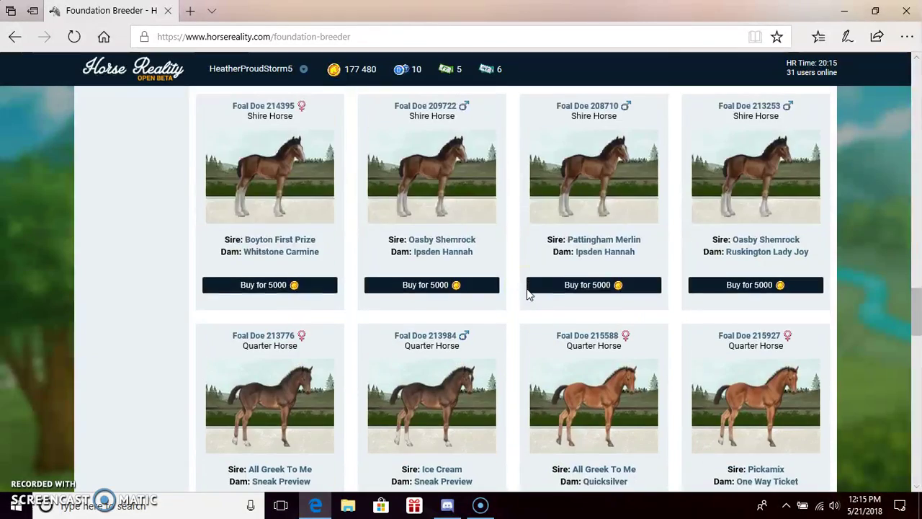
{"action": "scroll", "coordinate": [527, 294], "scroll_direction": "down", "scroll_amount": 3}
{"action": "scroll", "coordinate": [527, 294], "scroll_direction": "down", "scroll_amount": 2}
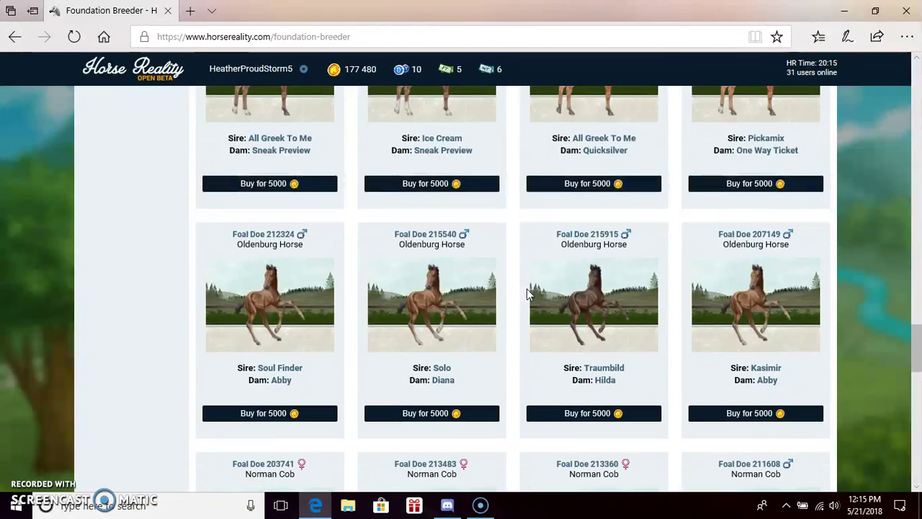
{"action": "scroll", "coordinate": [527, 294], "scroll_direction": "down", "scroll_amount": 1}
{"action": "scroll", "coordinate": [518, 259], "scroll_direction": "down", "scroll_amount": 1}
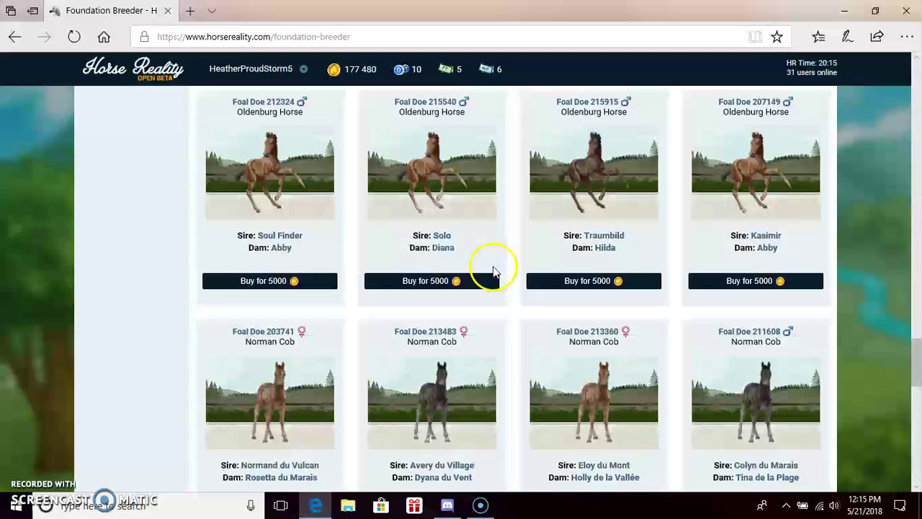
{"action": "scroll", "coordinate": [519, 261], "scroll_direction": "down", "scroll_amount": 1}
{"action": "scroll", "coordinate": [519, 262], "scroll_direction": "down", "scroll_amount": 1}
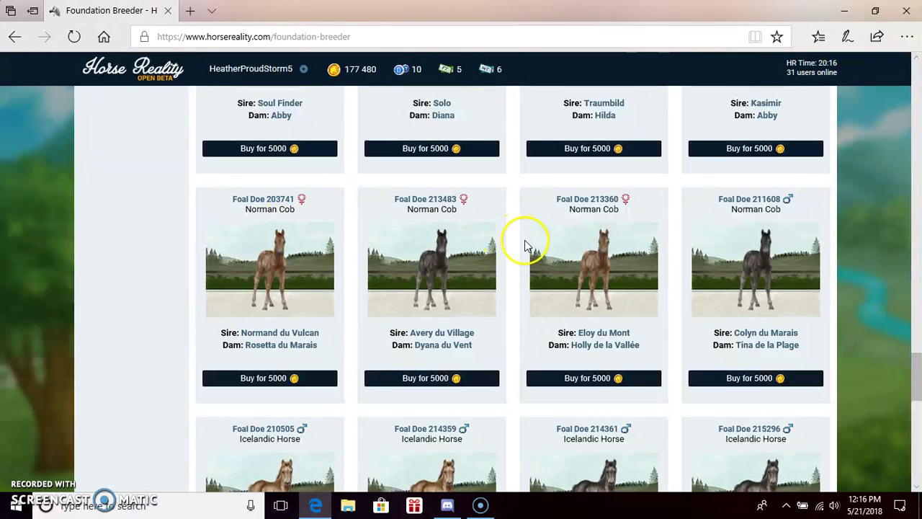
{"action": "scroll", "coordinate": [526, 245], "scroll_direction": "down", "scroll_amount": 3}
{"action": "scroll", "coordinate": [526, 245], "scroll_direction": "down", "scroll_amount": 1}
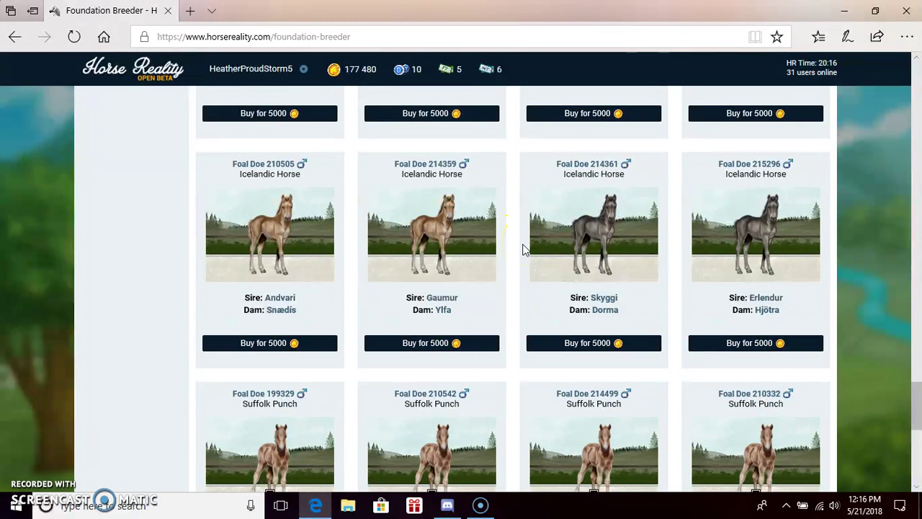
{"action": "scroll", "coordinate": [520, 251], "scroll_direction": "down", "scroll_amount": 1}
{"action": "scroll", "coordinate": [426, 299], "scroll_direction": "down", "scroll_amount": 3}
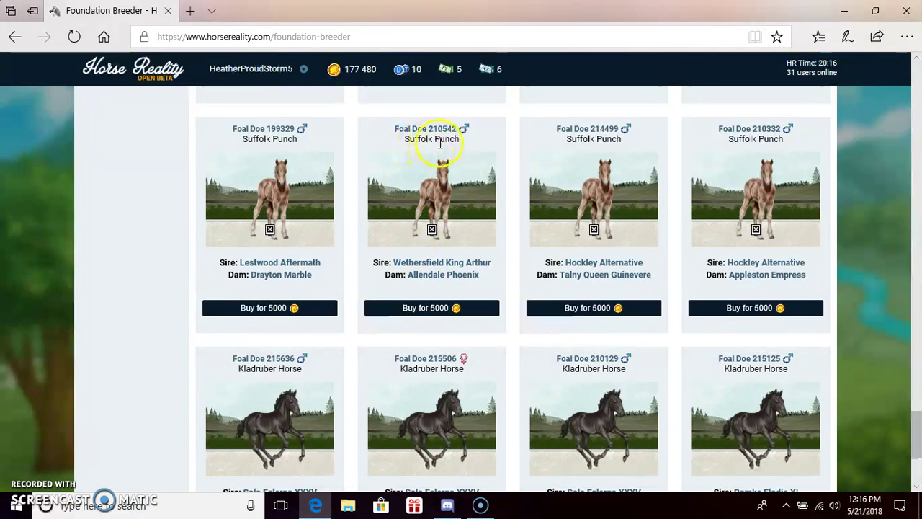
{"action": "scroll", "coordinate": [514, 170], "scroll_direction": "down", "scroll_amount": 2}
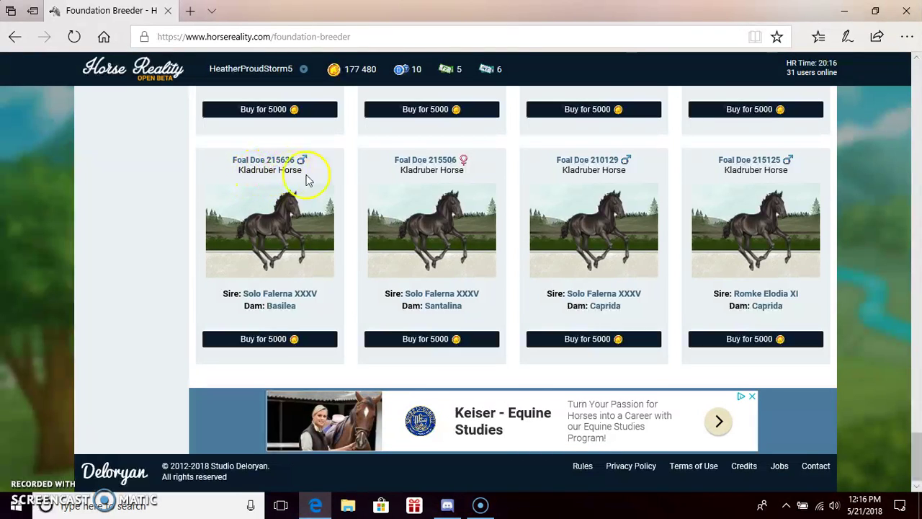
{"action": "scroll", "coordinate": [432, 200], "scroll_direction": "up", "scroll_amount": 3}
{"action": "scroll", "coordinate": [433, 202], "scroll_direction": "up", "scroll_amount": 4}
{"action": "scroll", "coordinate": [429, 209], "scroll_direction": "up", "scroll_amount": 4}
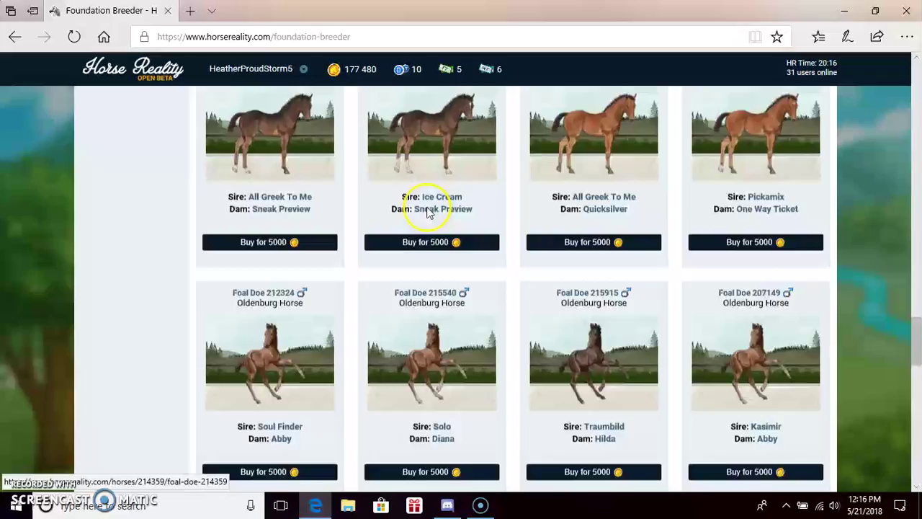
{"action": "scroll", "coordinate": [433, 207], "scroll_direction": "up", "scroll_amount": 5}
{"action": "scroll", "coordinate": [436, 206], "scroll_direction": "up", "scroll_amount": 4}
{"action": "scroll", "coordinate": [436, 206], "scroll_direction": "up", "scroll_amount": 1}
{"action": "scroll", "coordinate": [436, 209], "scroll_direction": "down", "scroll_amount": 4}
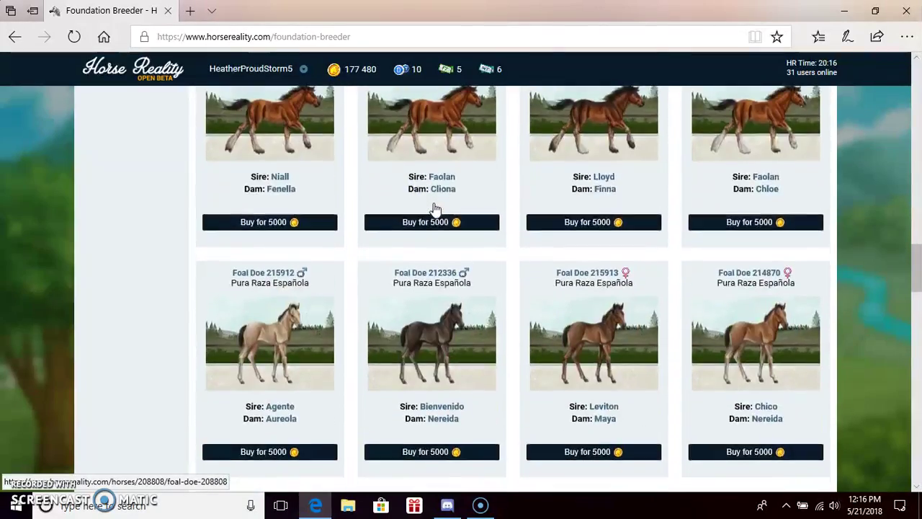
{"action": "scroll", "coordinate": [432, 208], "scroll_direction": "down", "scroll_amount": 5}
{"action": "scroll", "coordinate": [562, 270], "scroll_direction": "down", "scroll_amount": 3}
{"action": "left_click", "coordinate": [579, 278]}
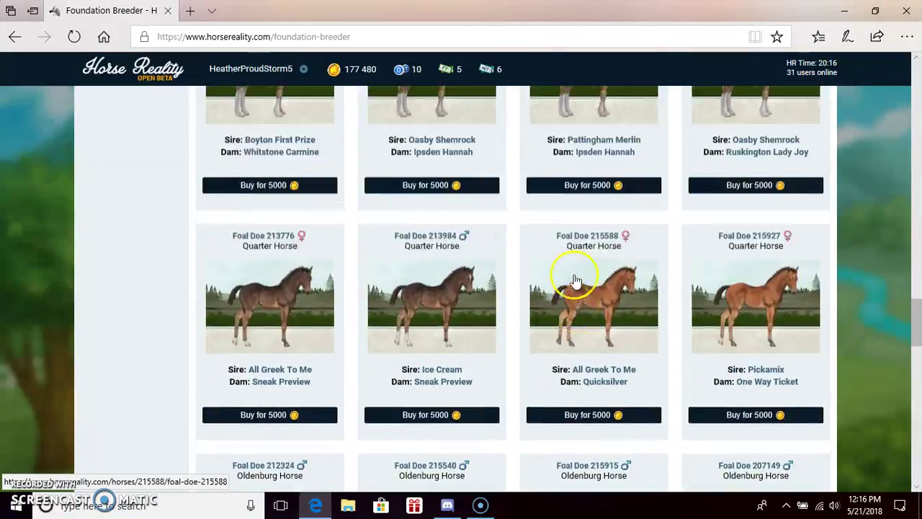
{"action": "scroll", "coordinate": [576, 279], "scroll_direction": "up", "scroll_amount": 1}
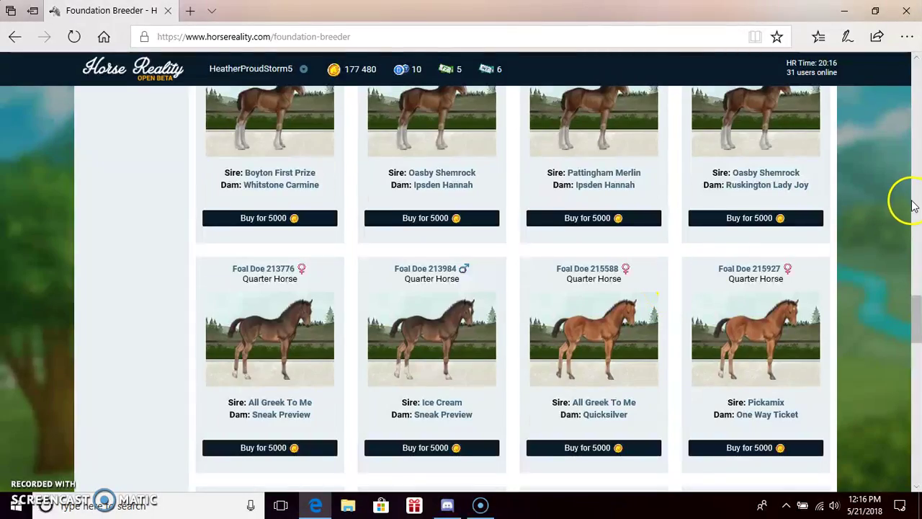
{"action": "left_click_drag", "start_coordinate": [913, 205], "coordinate": [910, 195]}
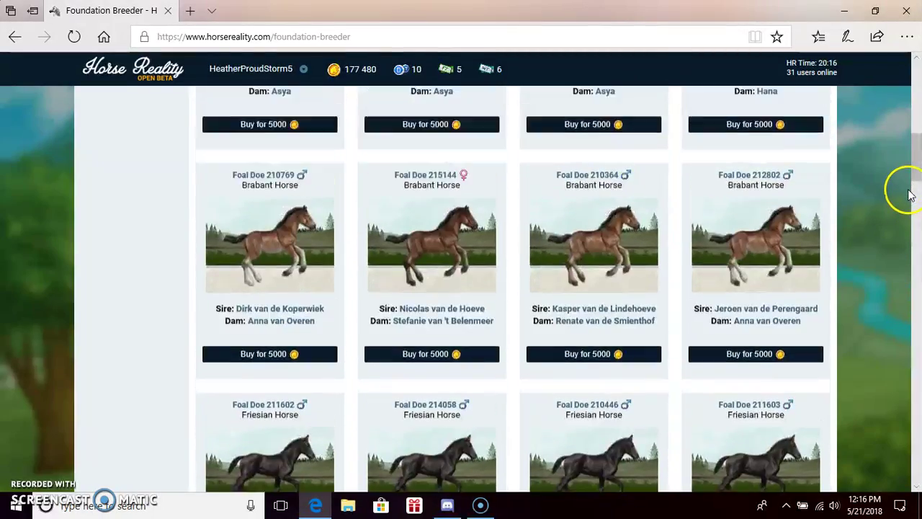
{"action": "scroll", "coordinate": [910, 195], "scroll_direction": "up", "scroll_amount": 10}
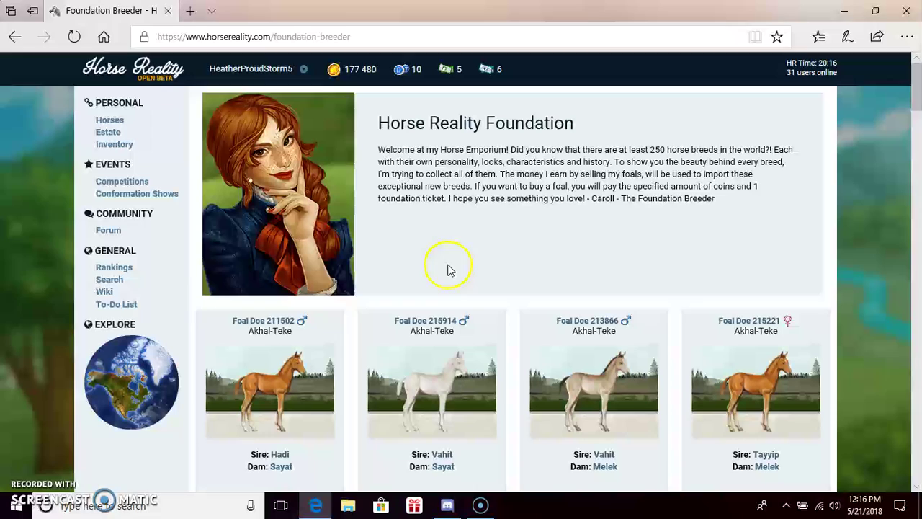
Open the owned Horses list, check the Sale Barn group, then return to Prince's Undefined group
{"action": "left_click", "coordinate": [120, 126]}
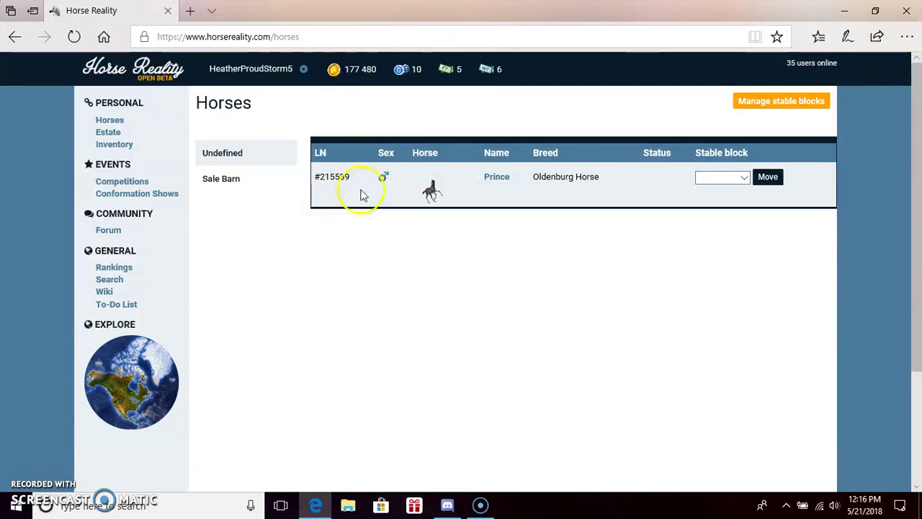
{"action": "left_click", "coordinate": [214, 183]}
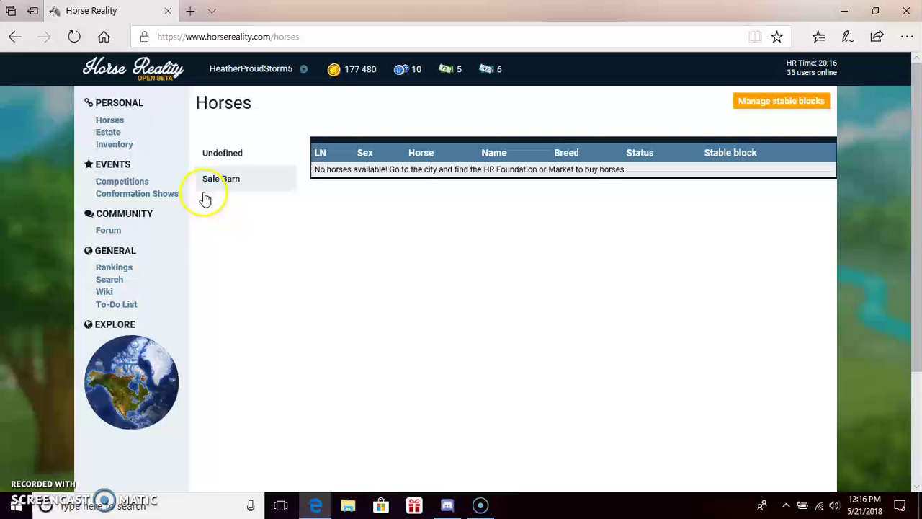
{"action": "left_click", "coordinate": [225, 157]}
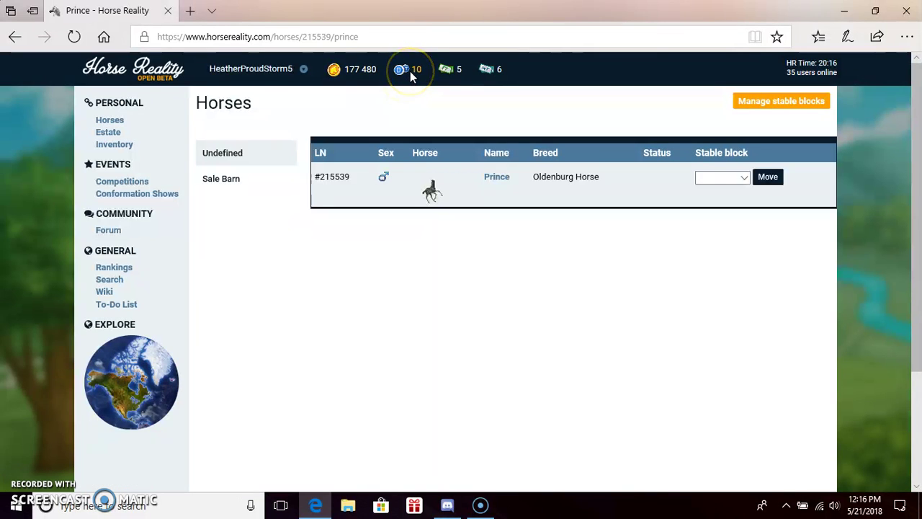
{"action": "scroll", "coordinate": [555, 255], "scroll_direction": "down", "scroll_amount": 1}
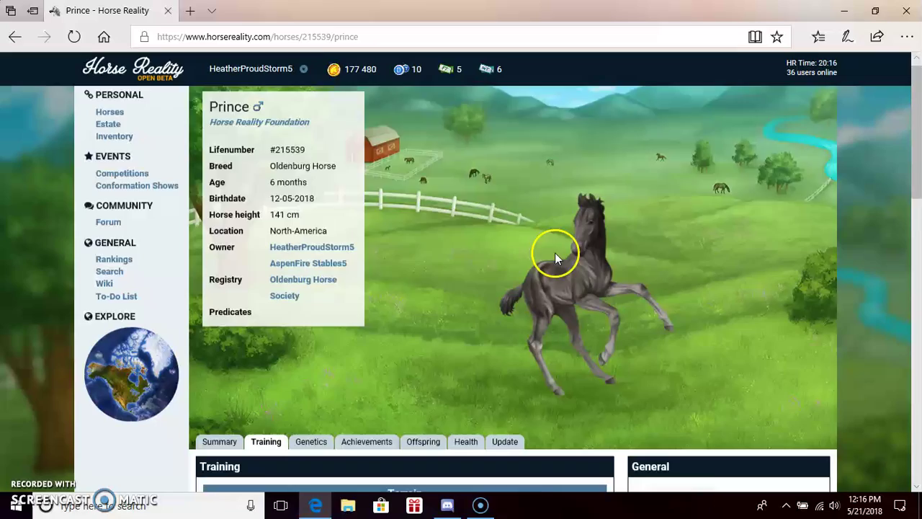
{"action": "scroll", "coordinate": [555, 256], "scroll_direction": "down", "scroll_amount": 2}
{"action": "scroll", "coordinate": [598, 381], "scroll_direction": "down", "scroll_amount": 2}
{"action": "scroll", "coordinate": [536, 344], "scroll_direction": "down", "scroll_amount": 4}
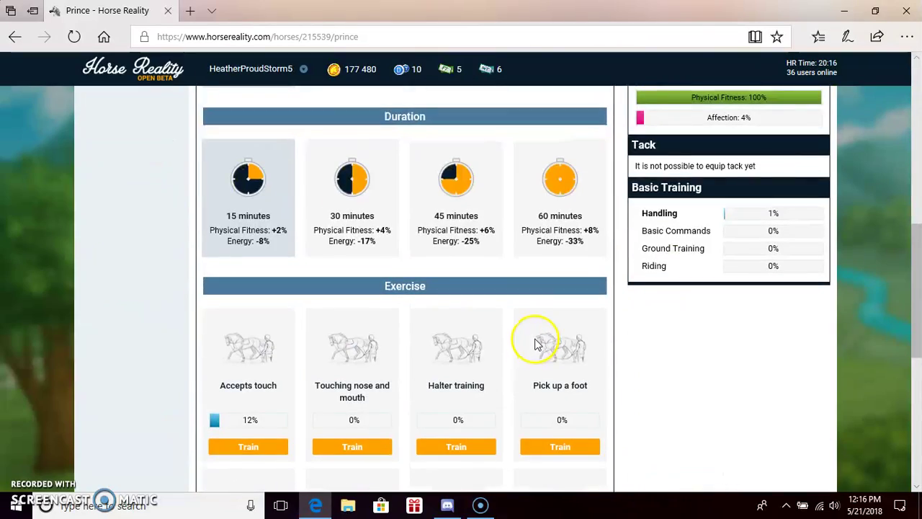
{"action": "scroll", "coordinate": [305, 362], "scroll_direction": "up", "scroll_amount": 4}
{"action": "scroll", "coordinate": [227, 324], "scroll_direction": "up", "scroll_amount": 2}
{"action": "left_click", "coordinate": [220, 316]}
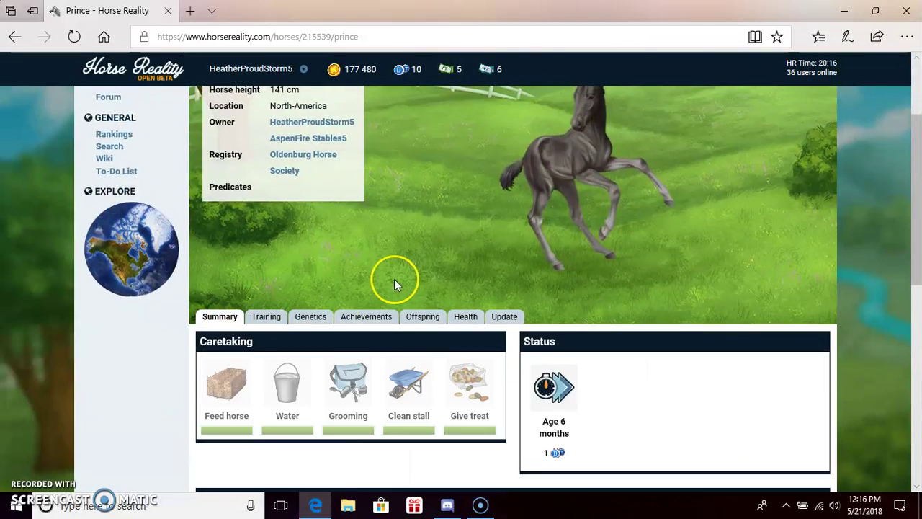
{"action": "scroll", "coordinate": [397, 281], "scroll_direction": "down", "scroll_amount": 3}
{"action": "scroll", "coordinate": [505, 216], "scroll_direction": "up", "scroll_amount": 1}
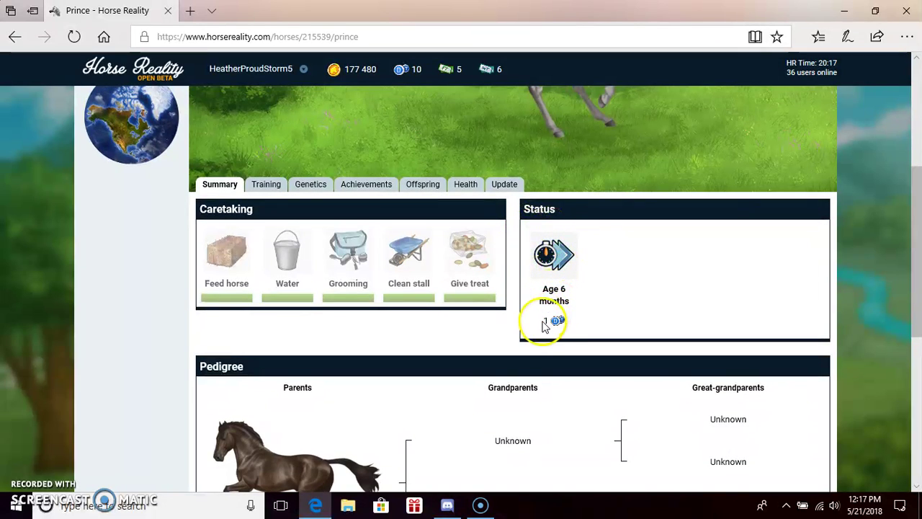
{"action": "scroll", "coordinate": [546, 328], "scroll_direction": "up", "scroll_amount": 1}
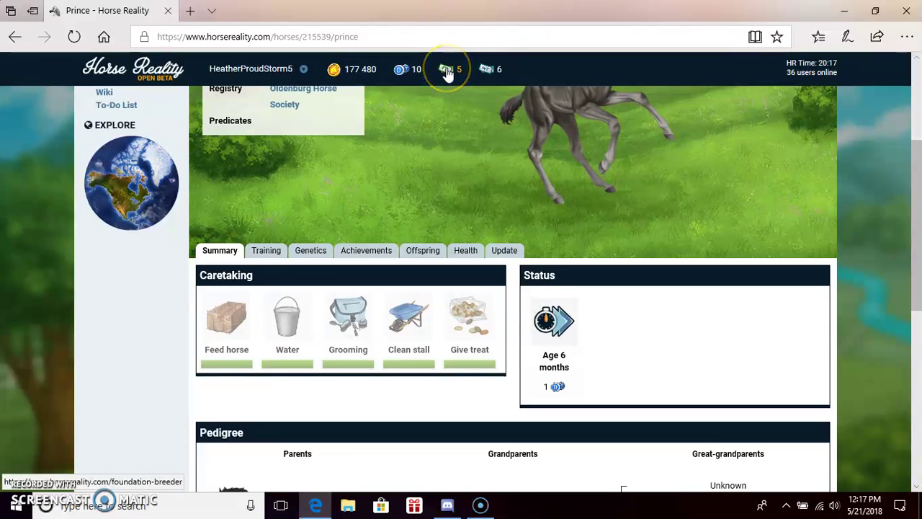
{"action": "scroll", "coordinate": [537, 108], "scroll_direction": "up", "scroll_amount": 3}
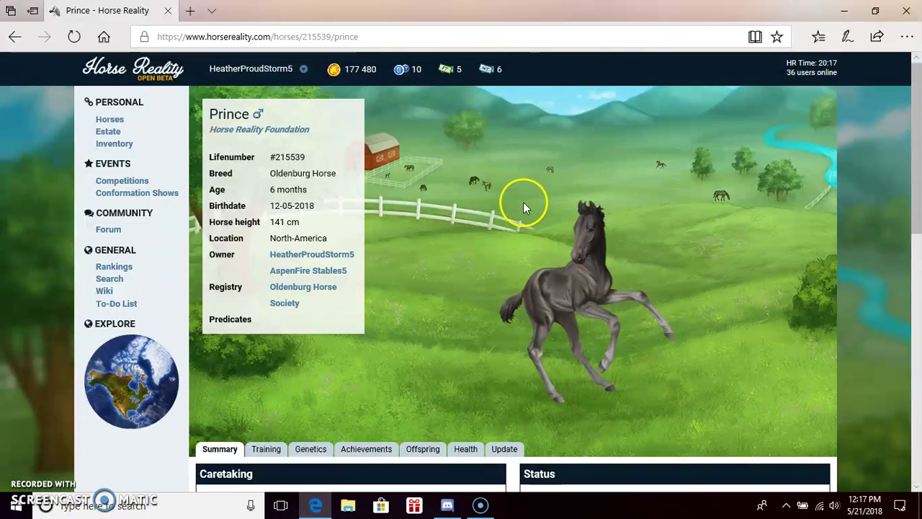
{"action": "scroll", "coordinate": [524, 207], "scroll_direction": "down", "scroll_amount": 3}
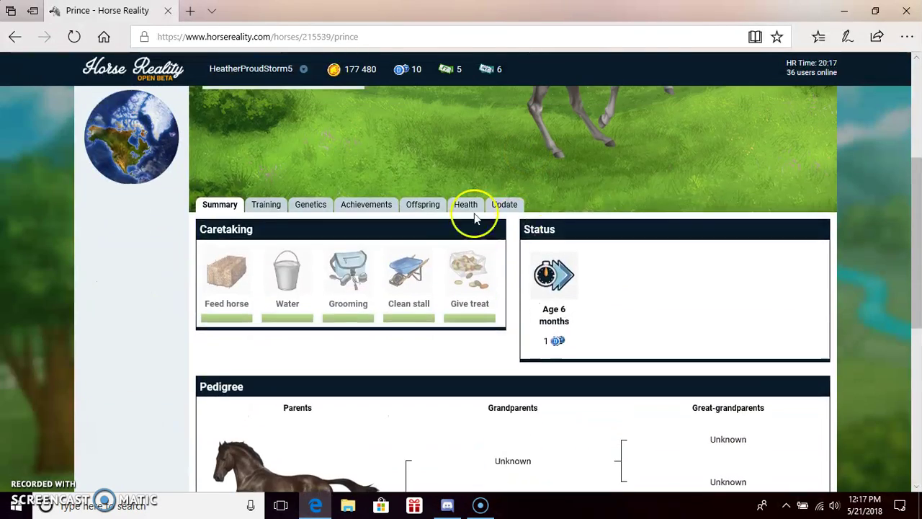
{"action": "scroll", "coordinate": [274, 268], "scroll_direction": "up", "scroll_amount": 1}
Start a Halter training session for Prince from his Training tab
{"action": "left_click", "coordinate": [281, 247]}
{"action": "scroll", "coordinate": [308, 243], "scroll_direction": "down", "scroll_amount": 2}
{"action": "scroll", "coordinate": [422, 281], "scroll_direction": "down", "scroll_amount": 1}
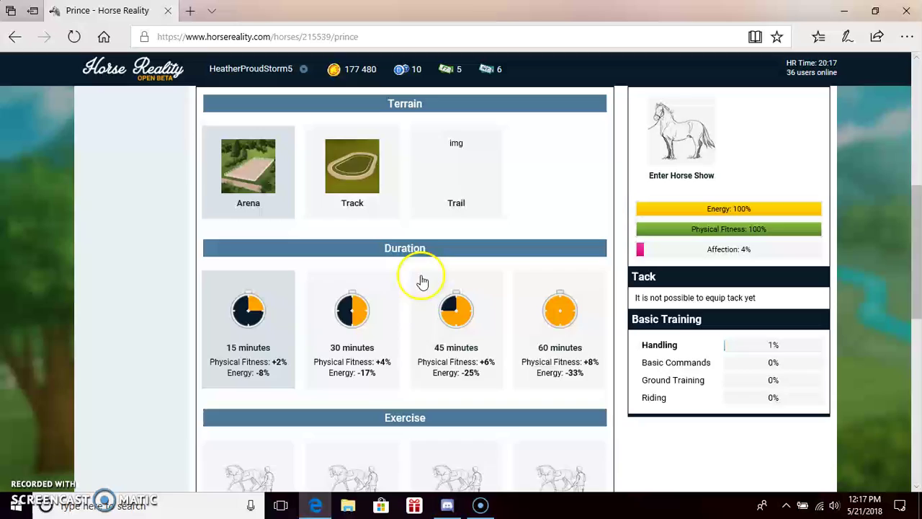
{"action": "scroll", "coordinate": [422, 281], "scroll_direction": "down", "scroll_amount": 2}
{"action": "scroll", "coordinate": [403, 288], "scroll_direction": "up", "scroll_amount": 3}
{"action": "scroll", "coordinate": [741, 305], "scroll_direction": "down", "scroll_amount": 2}
{"action": "scroll", "coordinate": [746, 288], "scroll_direction": "down", "scroll_amount": 1}
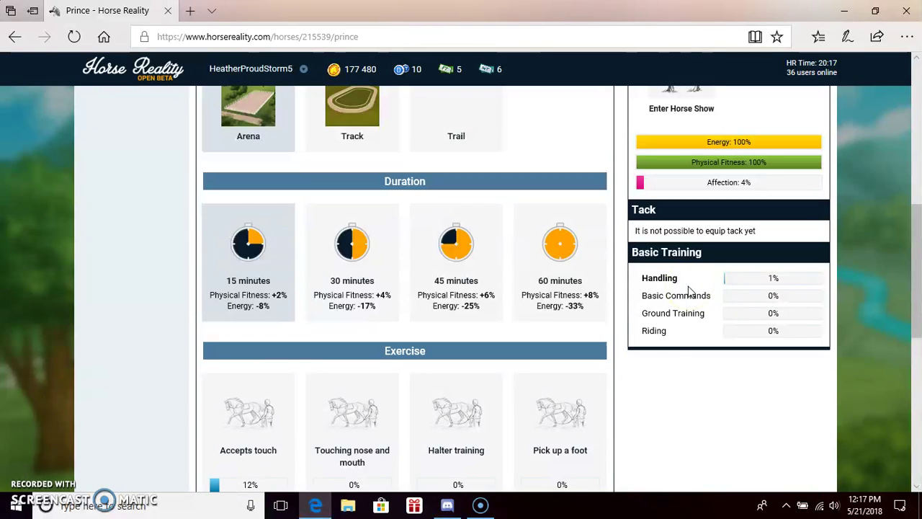
{"action": "left_click", "coordinate": [670, 371]}
{"action": "left_click", "coordinate": [666, 361]}
{"action": "scroll", "coordinate": [664, 364], "scroll_direction": "up", "scroll_amount": 1}
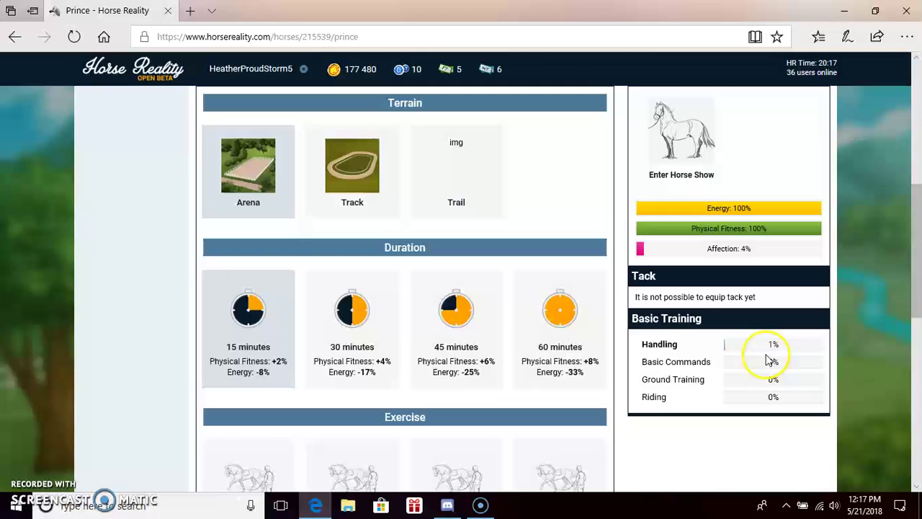
{"action": "scroll", "coordinate": [649, 397], "scroll_direction": "down", "scroll_amount": 2}
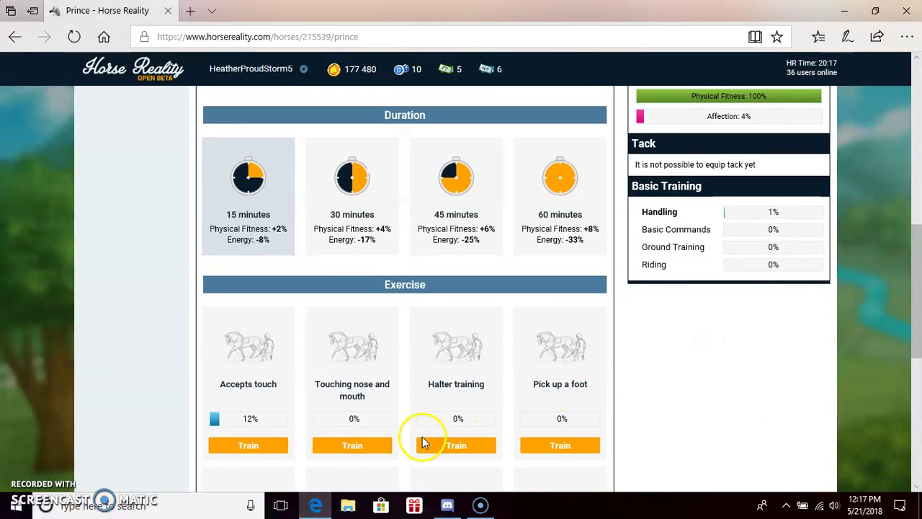
{"action": "left_click", "coordinate": [266, 447]}
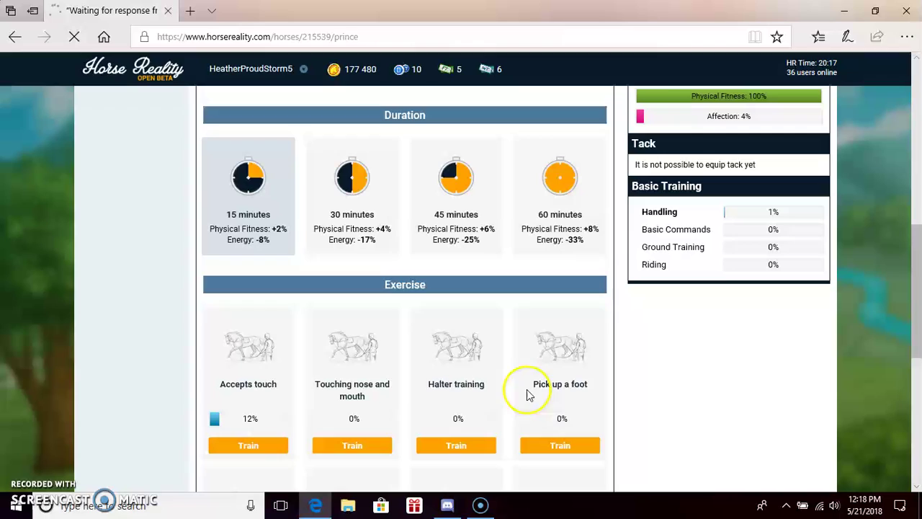
{"action": "left_click", "coordinate": [666, 346]}
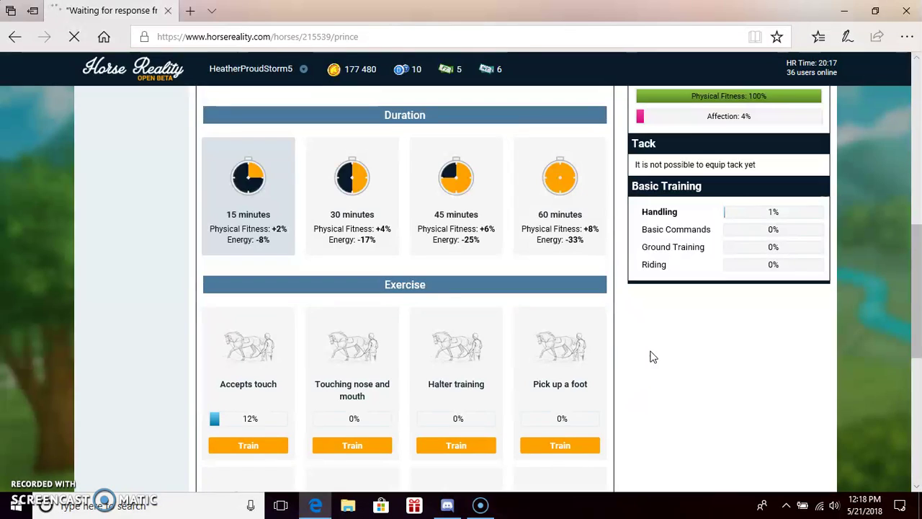
{"action": "left_click", "coordinate": [644, 342]}
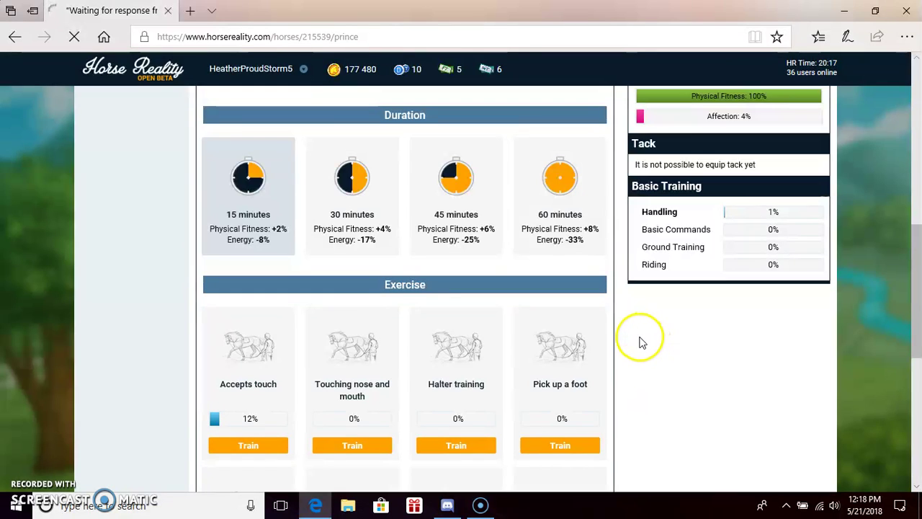